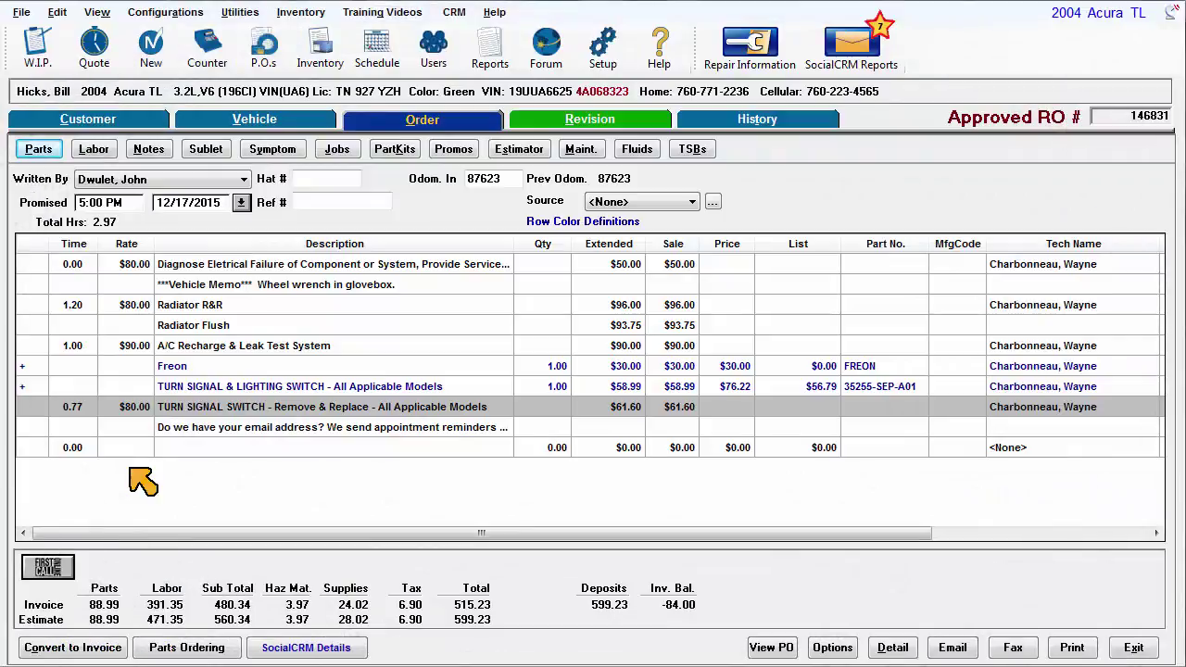
- Add part WB17, the 17" Triple Edge wiper blade refill, at quantity 2 to the order
click(39, 149)
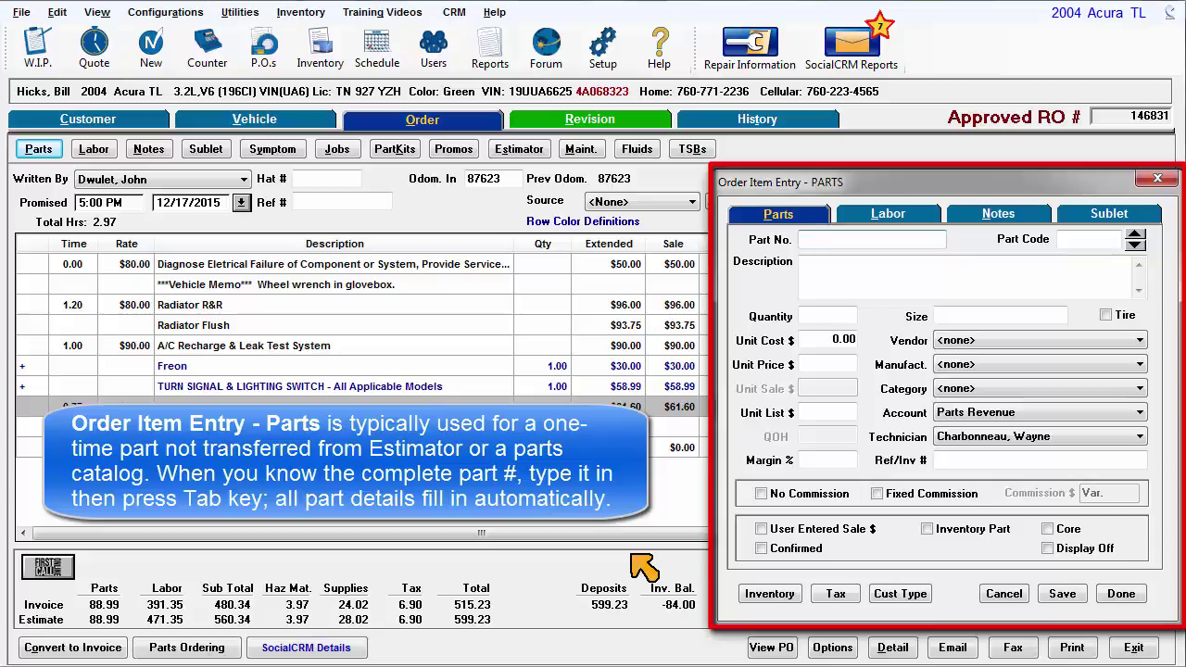
text(wb17)
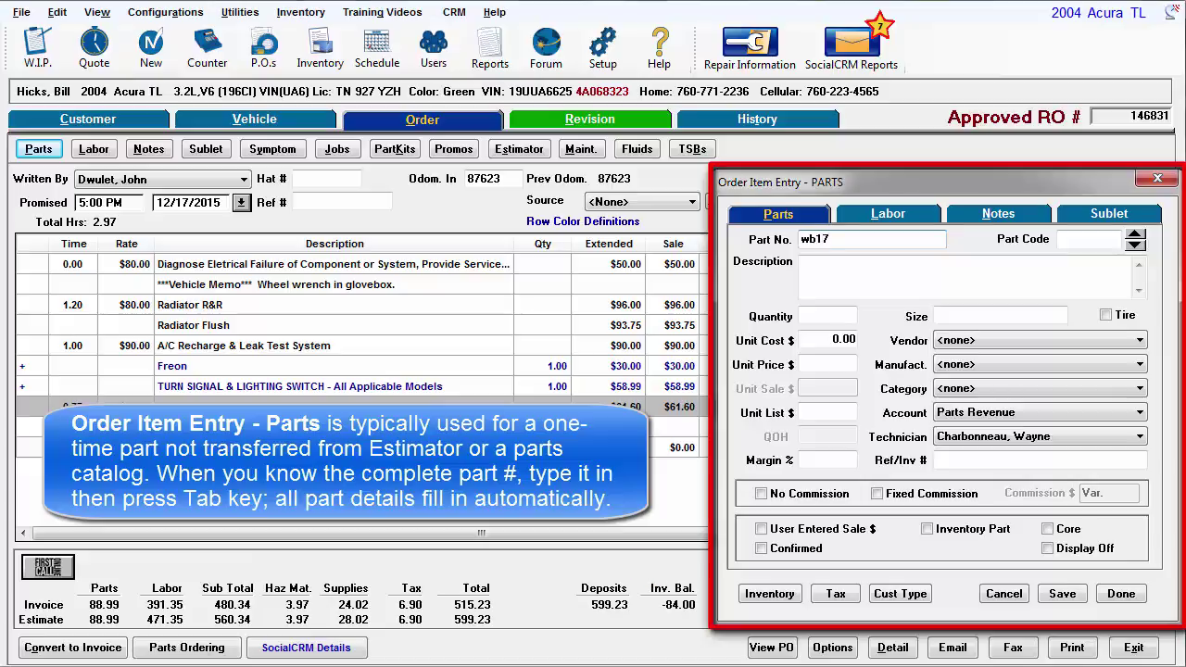
key(Tab)
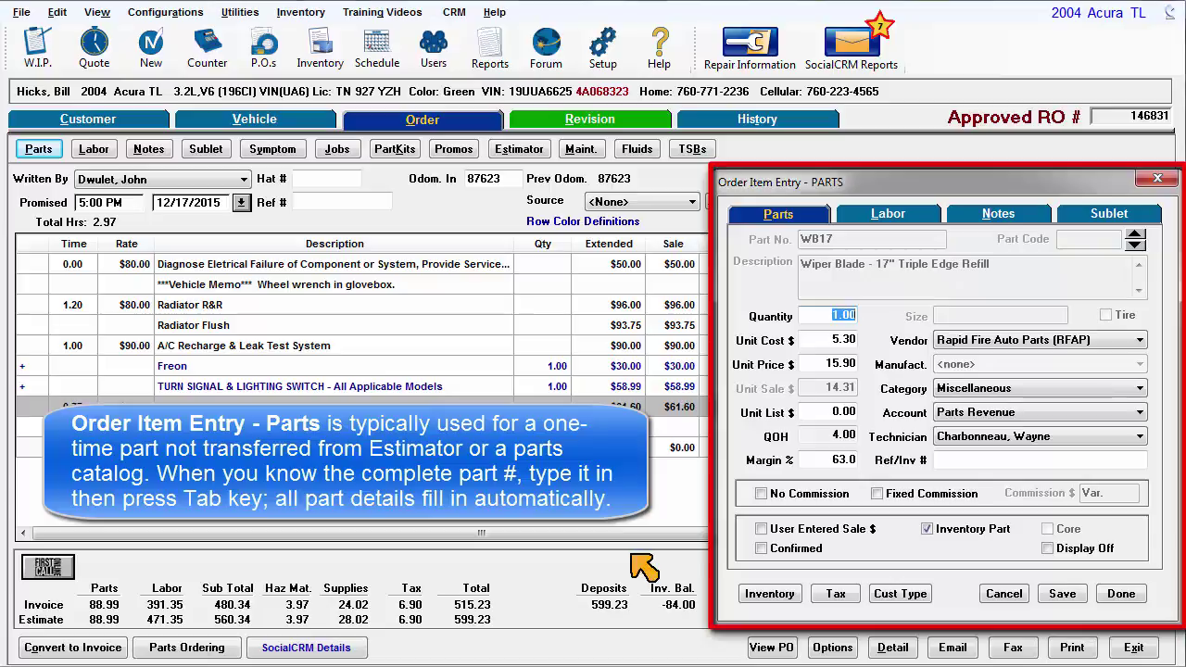
text(2)
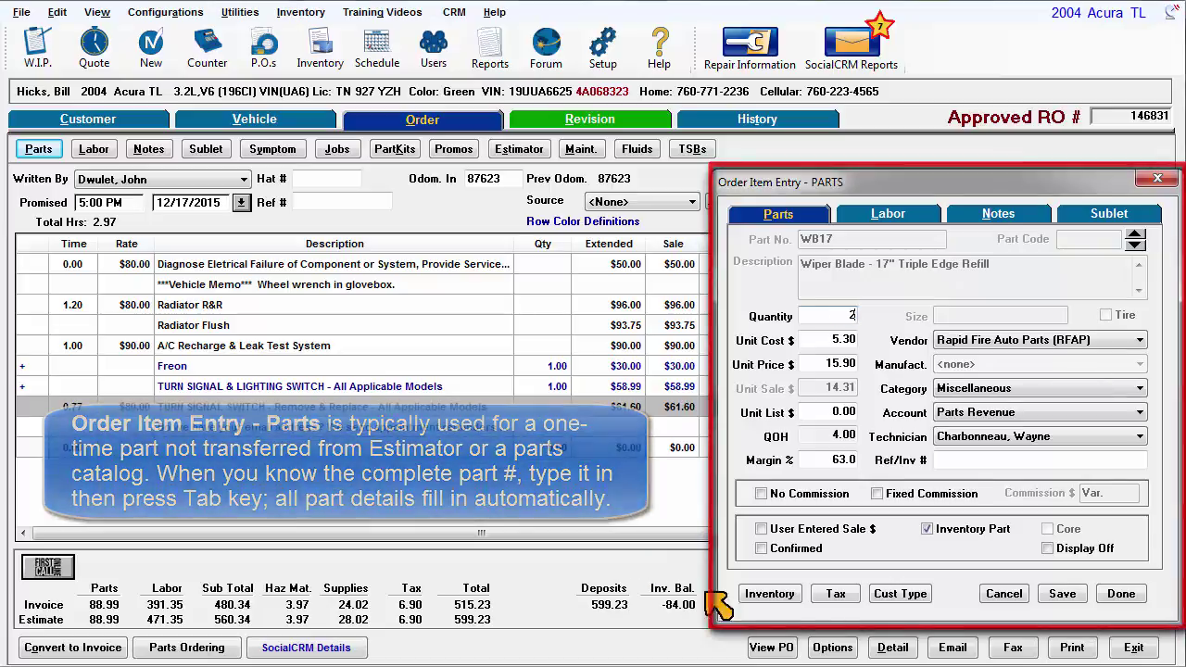
click(1061, 594)
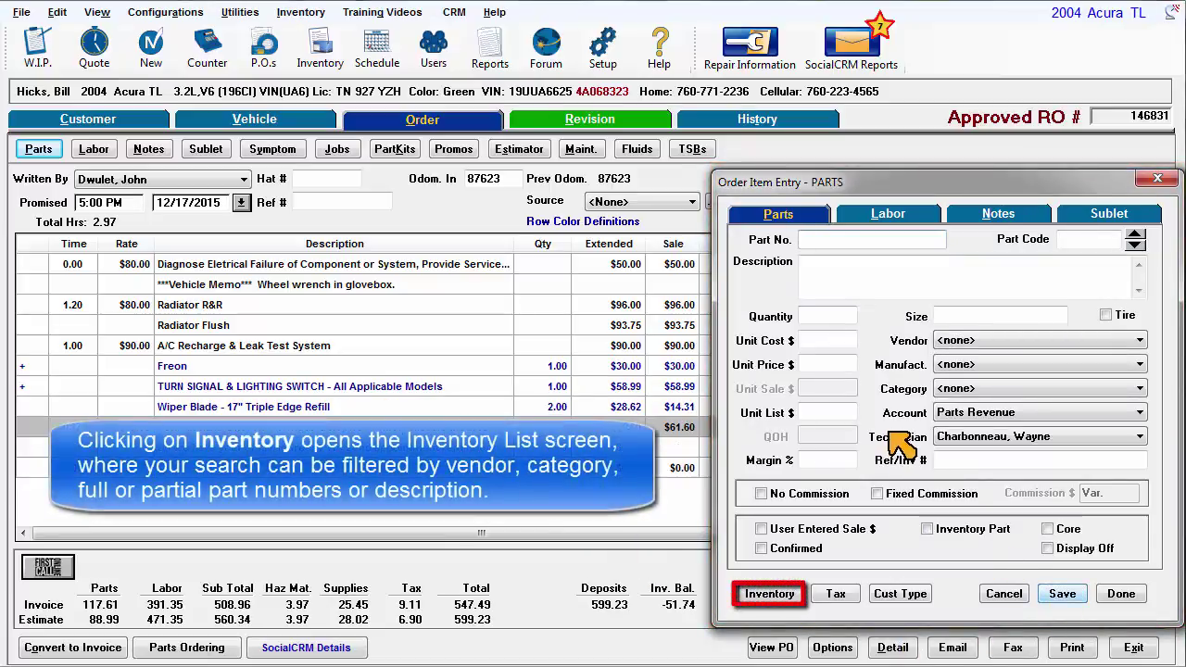
click(769, 594)
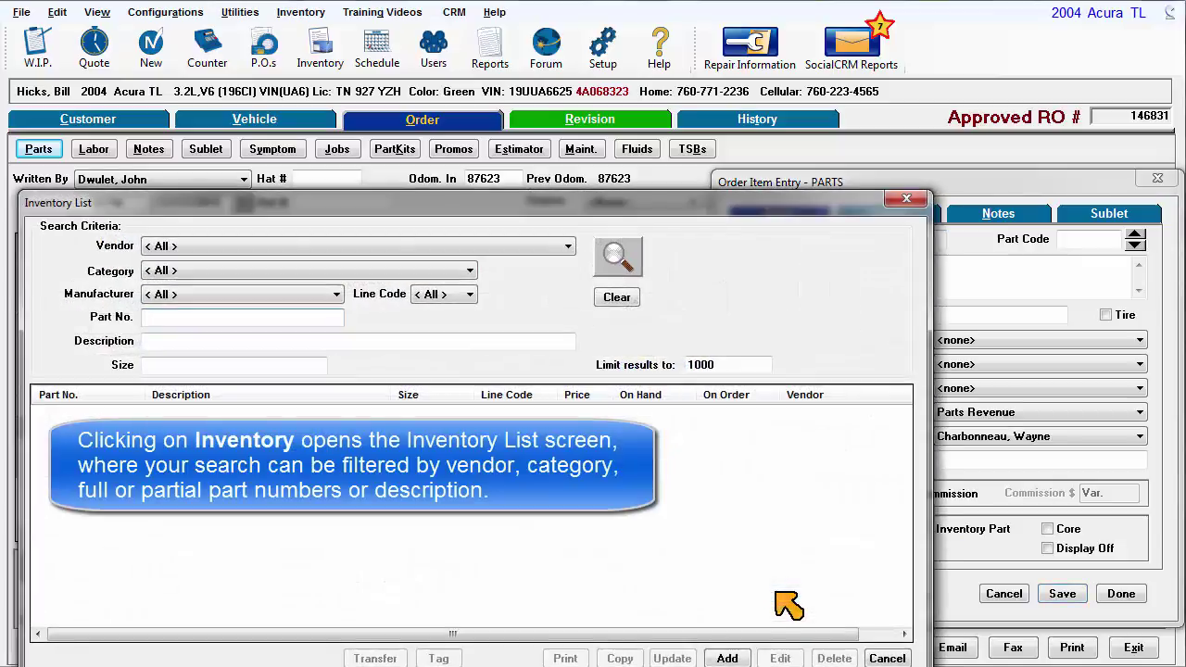
text(wb)
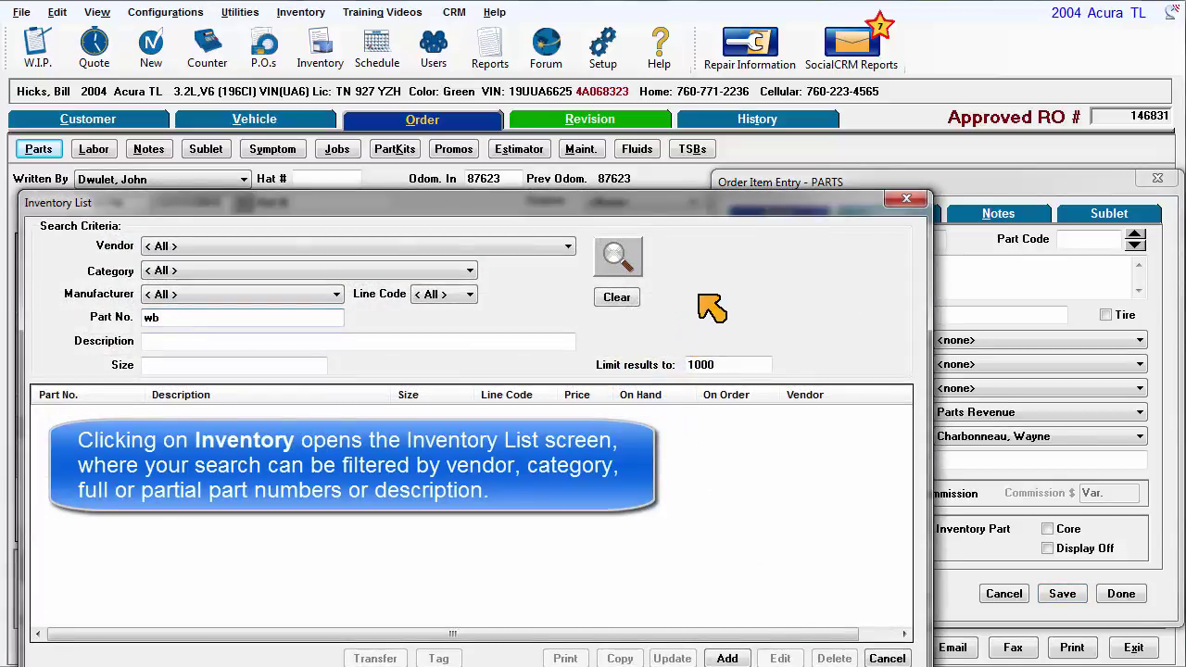
click(636, 267)
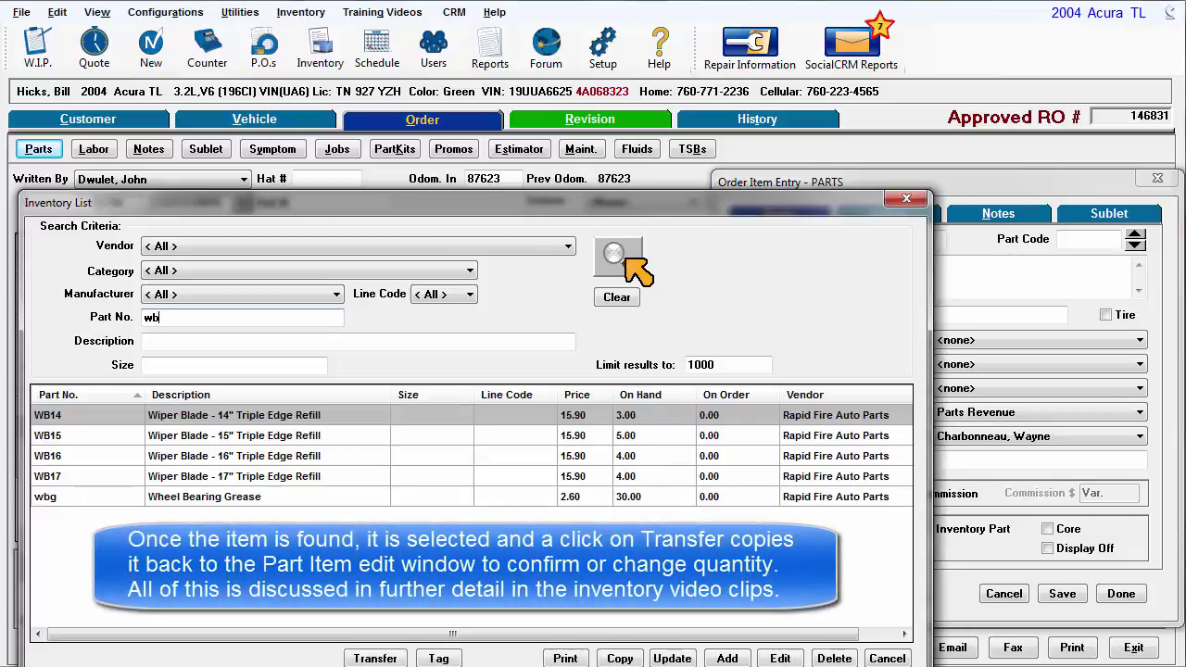
click(282, 476)
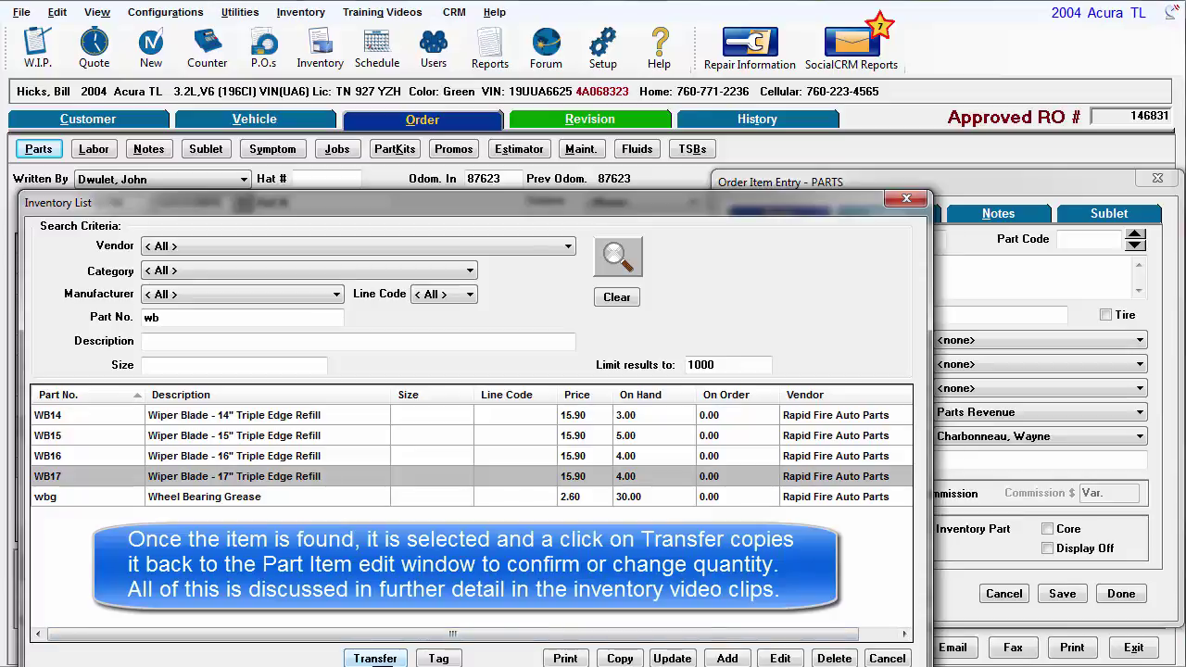
click(889, 658)
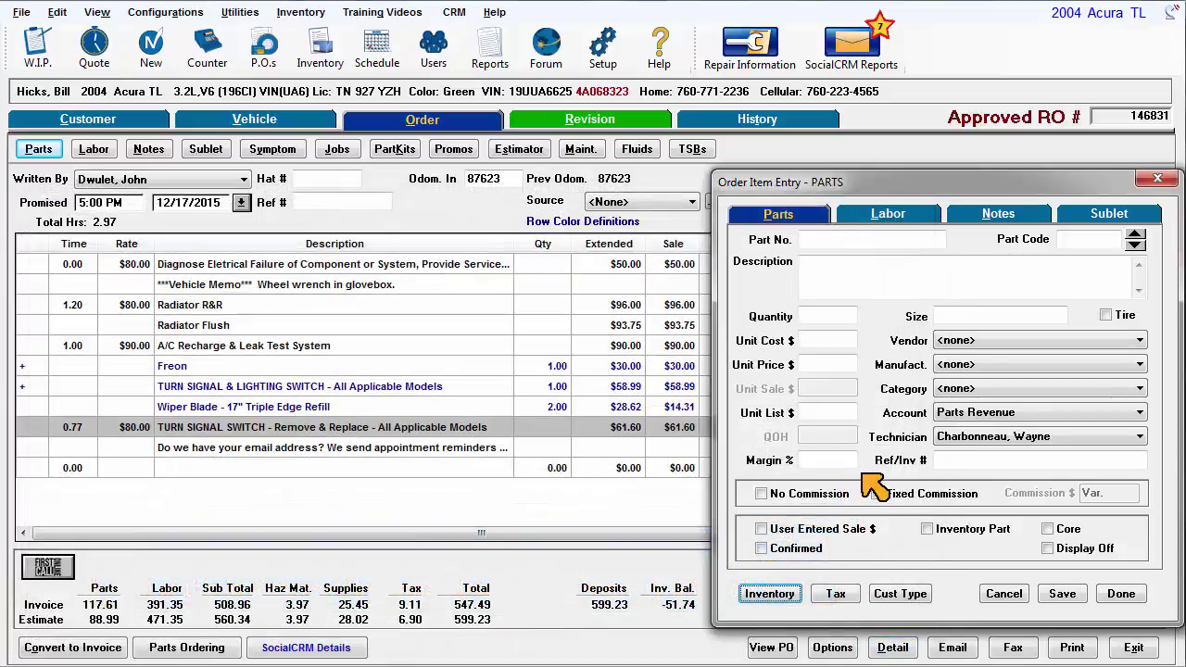
- Enter part 987654 with code ox, description 'Oxygen Sensor (Motorcraft)' and quantity 1
click(852, 242)
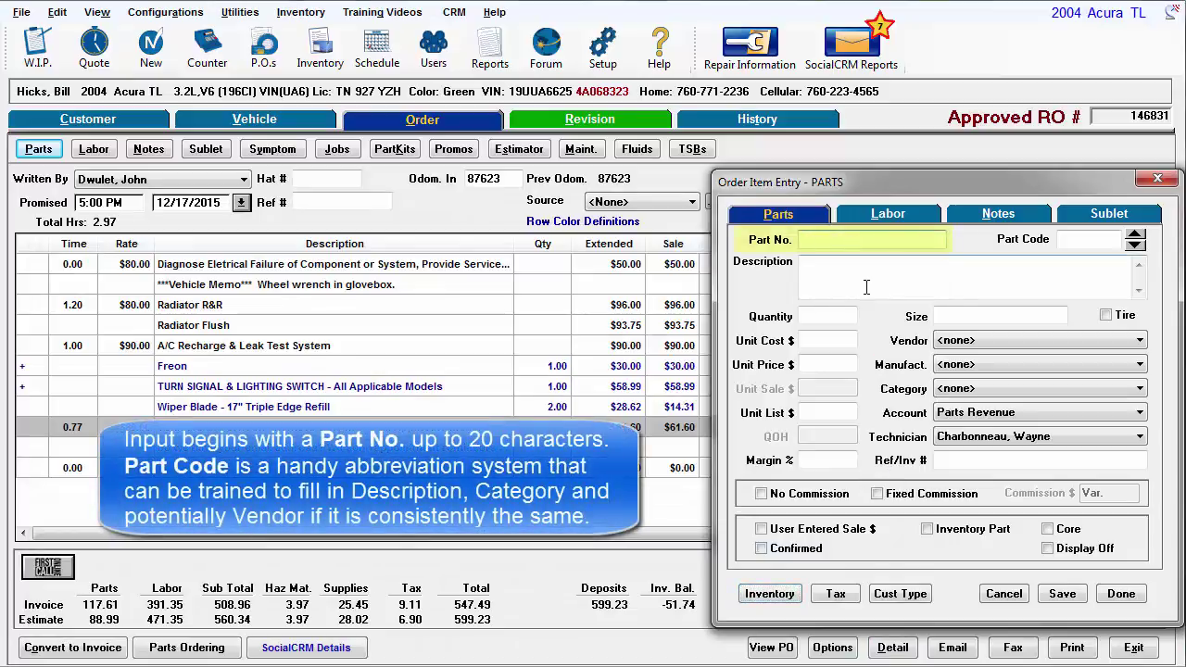
text(987654)
click(1089, 239)
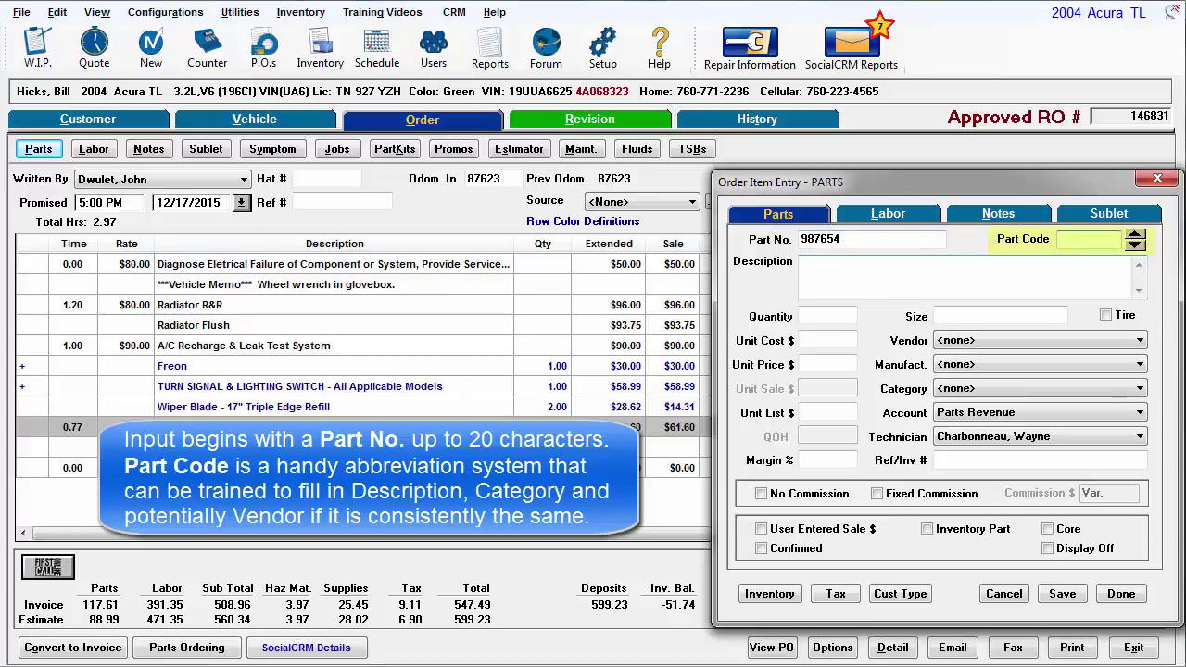
text(ox)
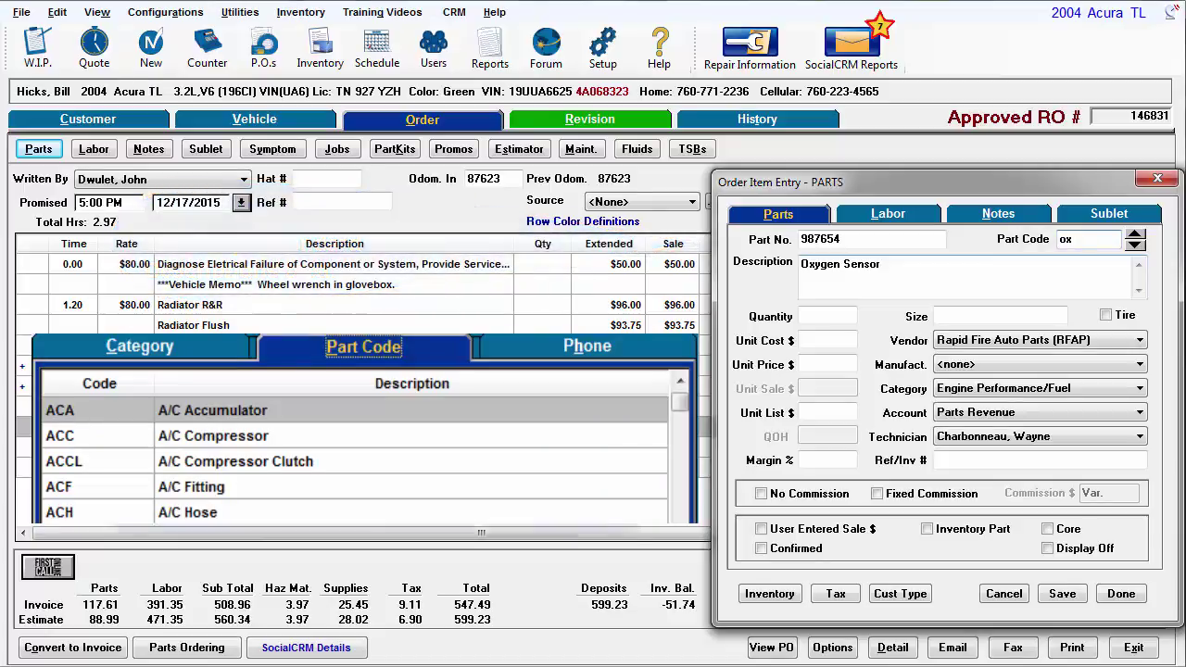
click(964, 276)
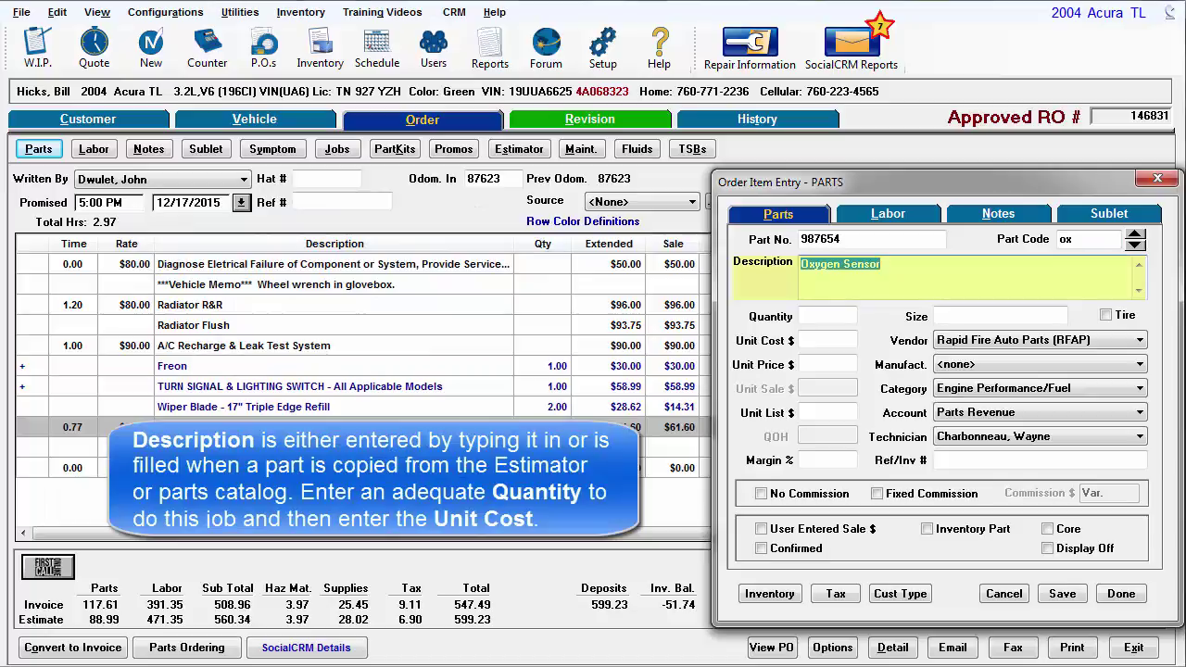
text((Motorcraft))
click(828, 316)
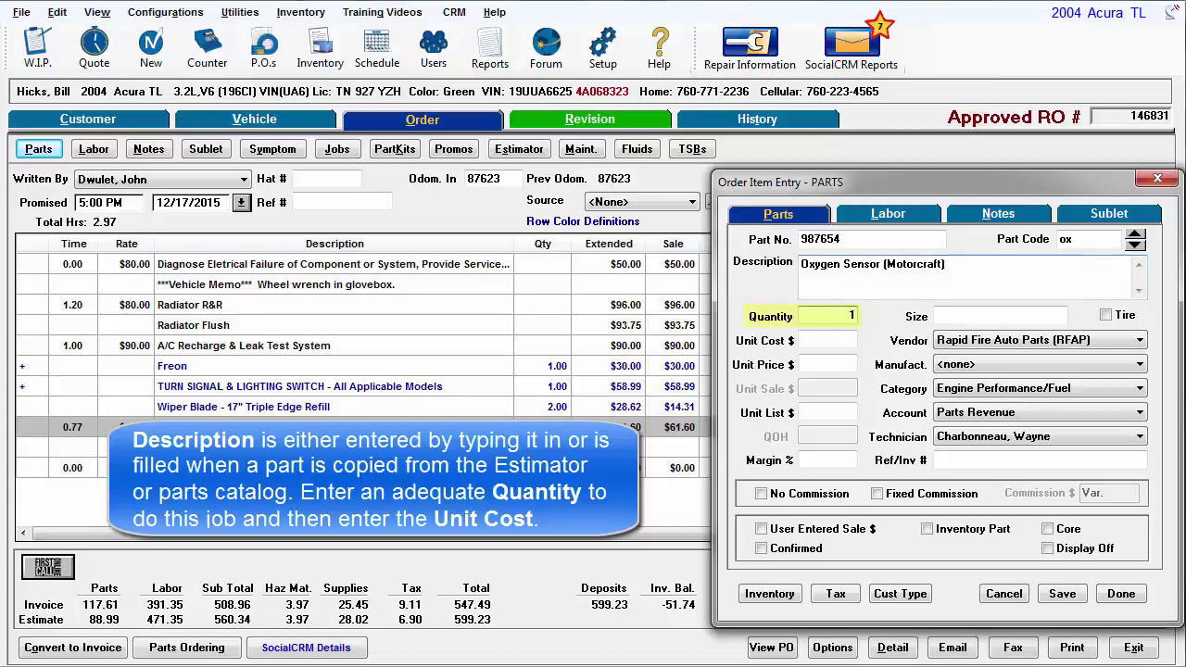
text(1)
click(827, 340)
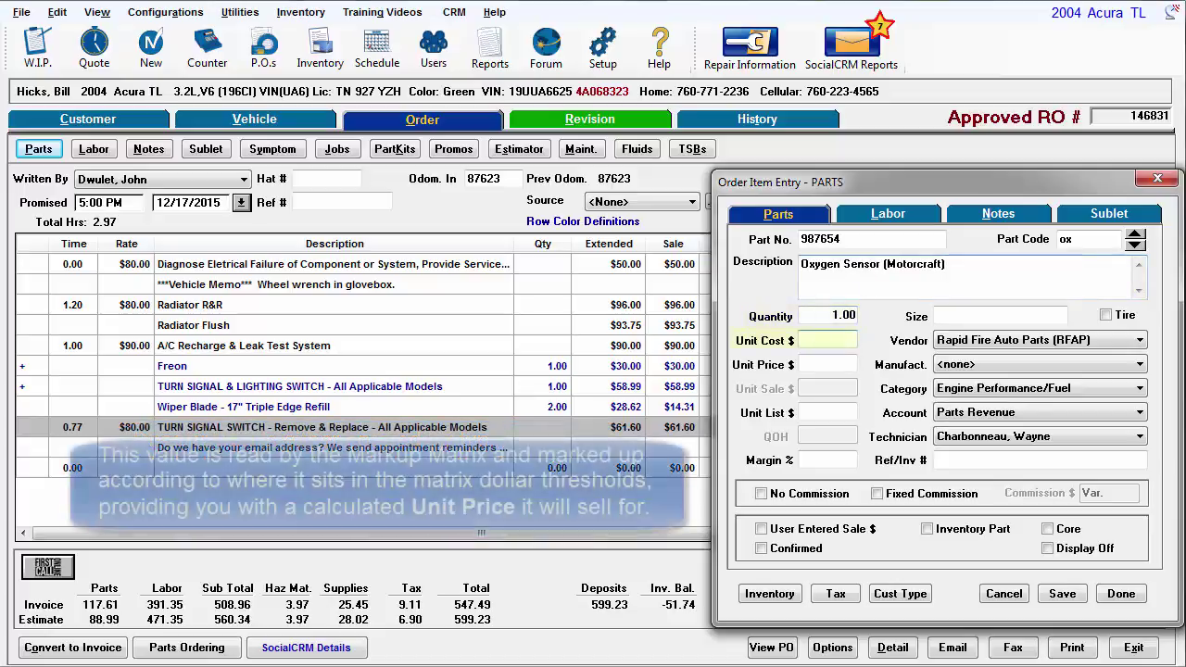
- Give the oxygen sensor a unit cost of 37.11 and a user-entered unit sale of 69.95
text(37.11)
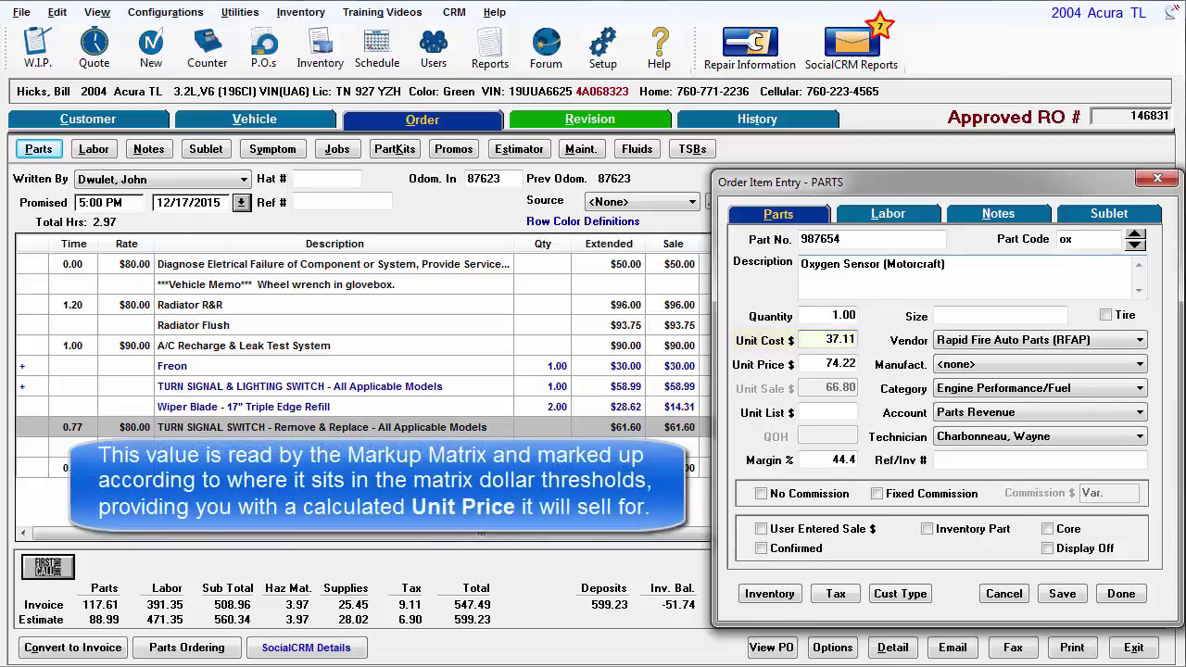
key(Tab)
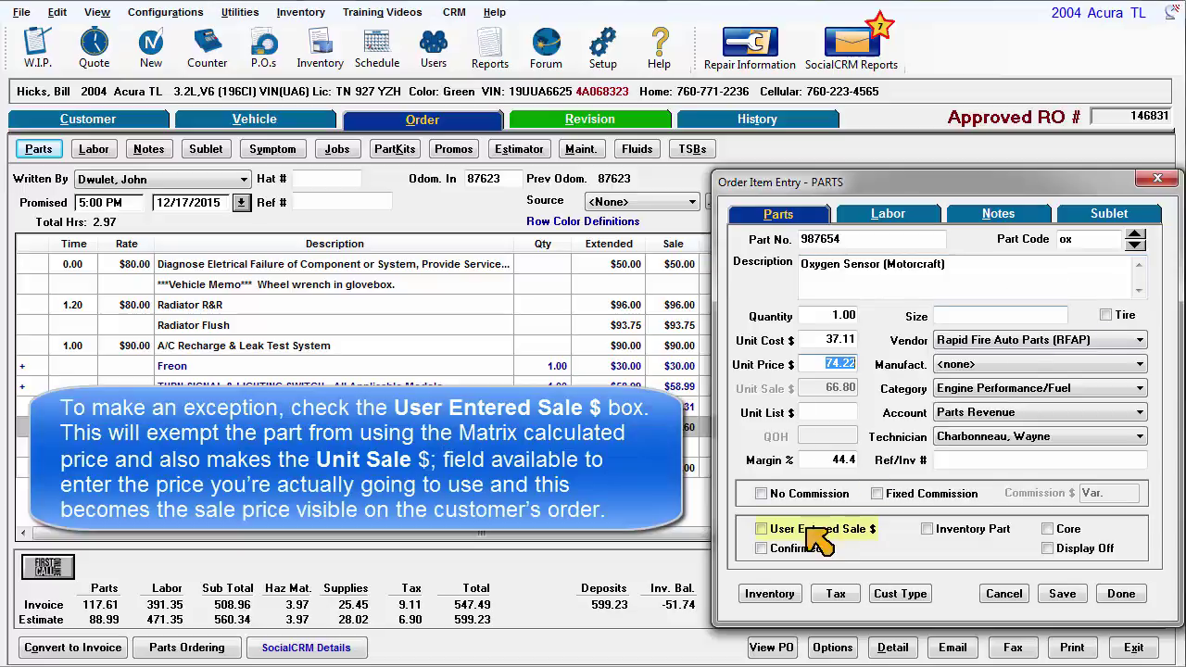
click(764, 530)
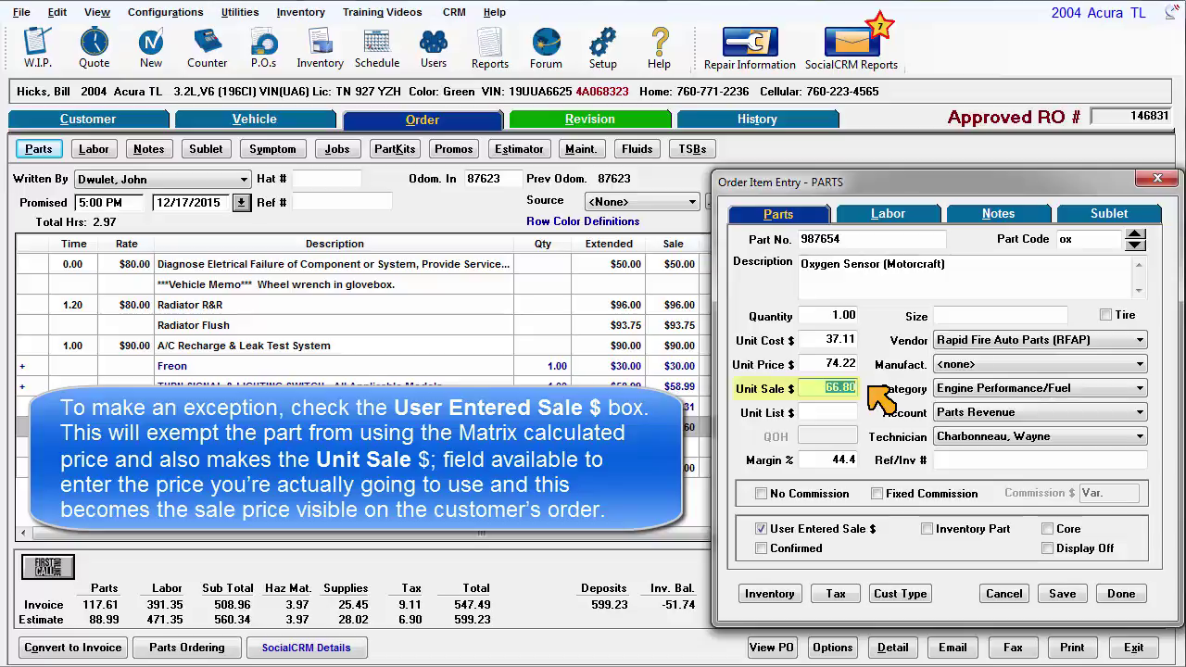
text(69.95)
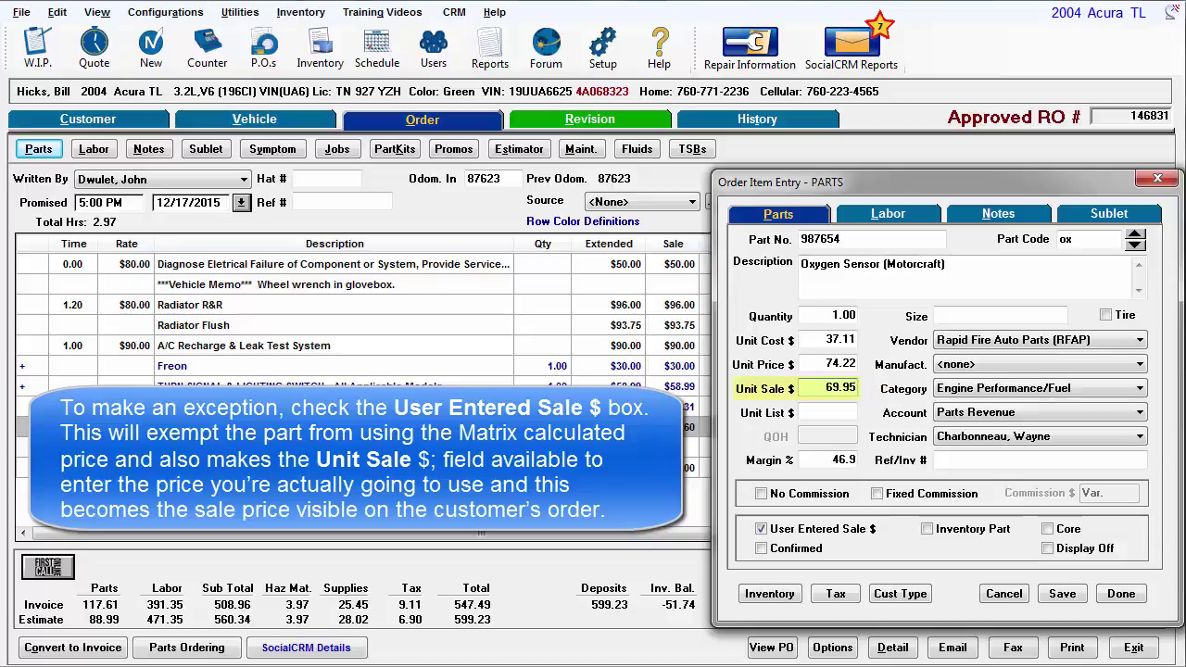
key(Tab)
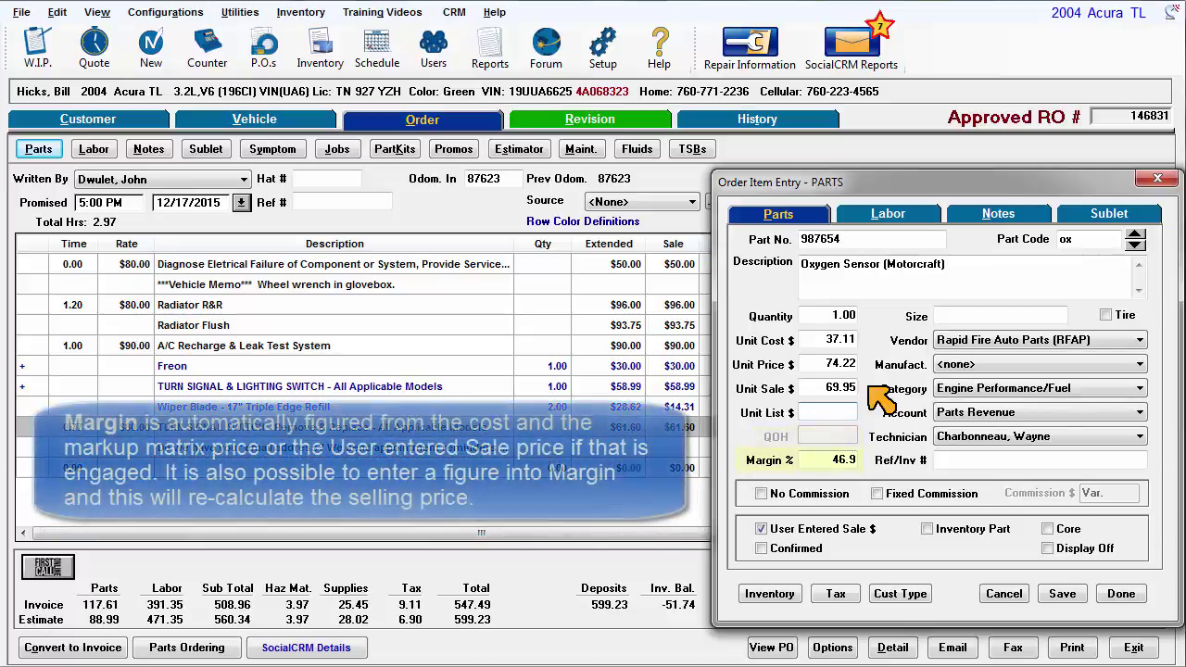
- Leave unit list at 0.00 and set margin to 48%, so unit sale becomes 71.37
key(Tab)
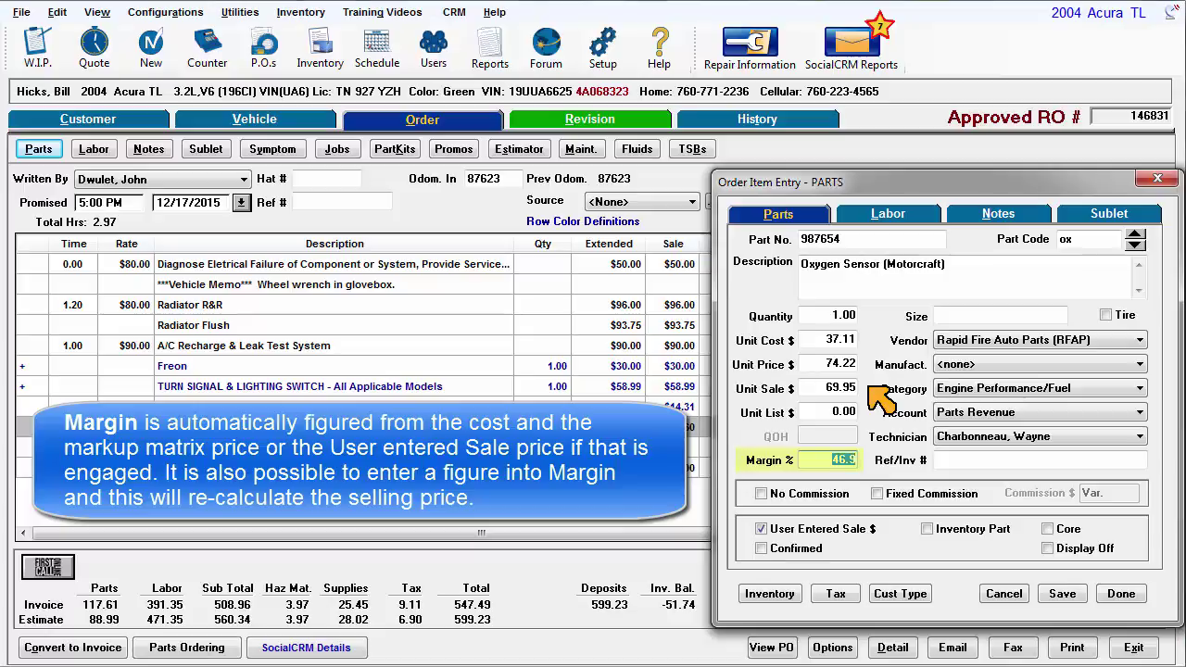
text(48)
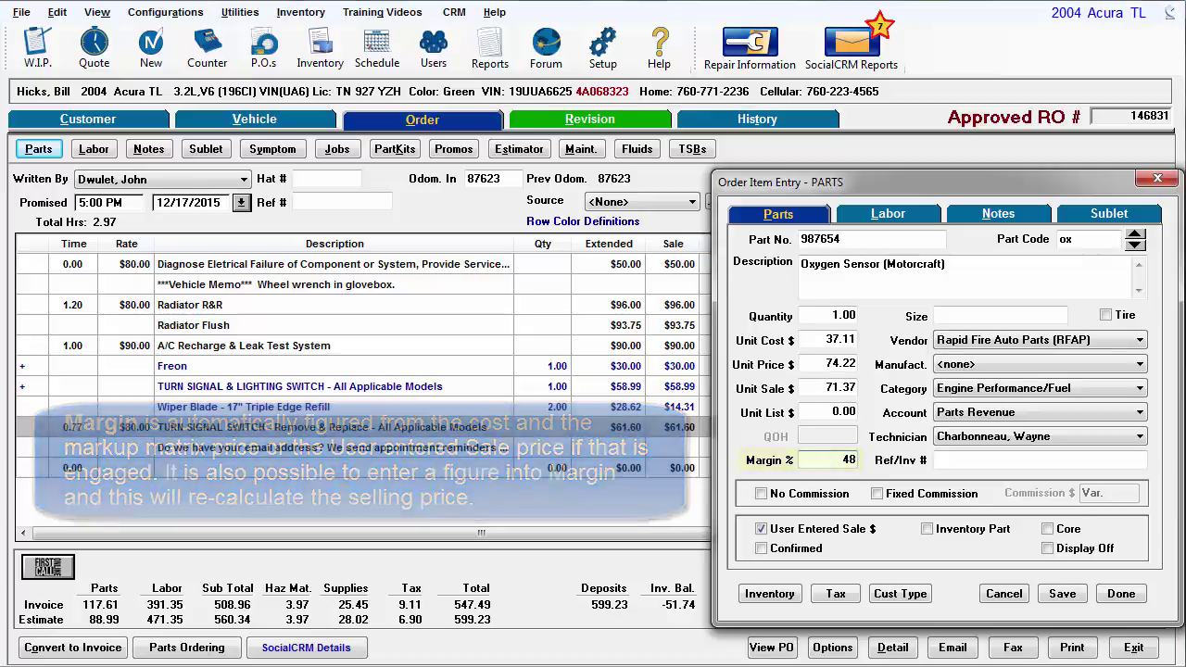
click(998, 315)
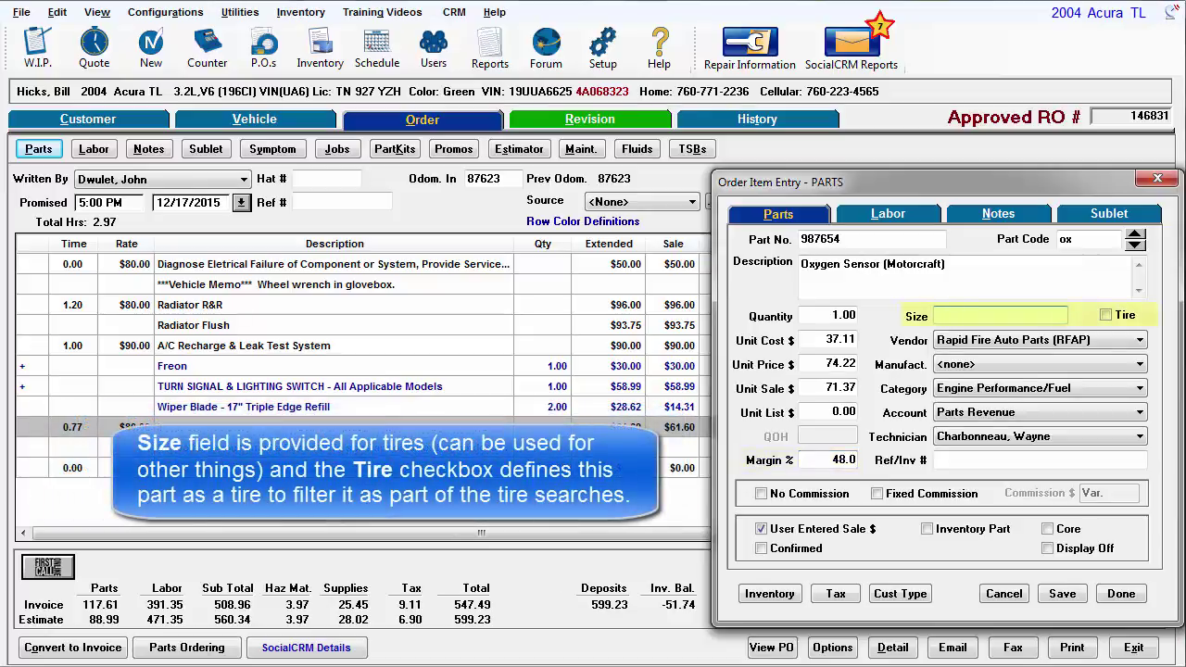
- Set the oxygen sensor's category to Electrical and keep Parts Revenue as its account
click(1107, 316)
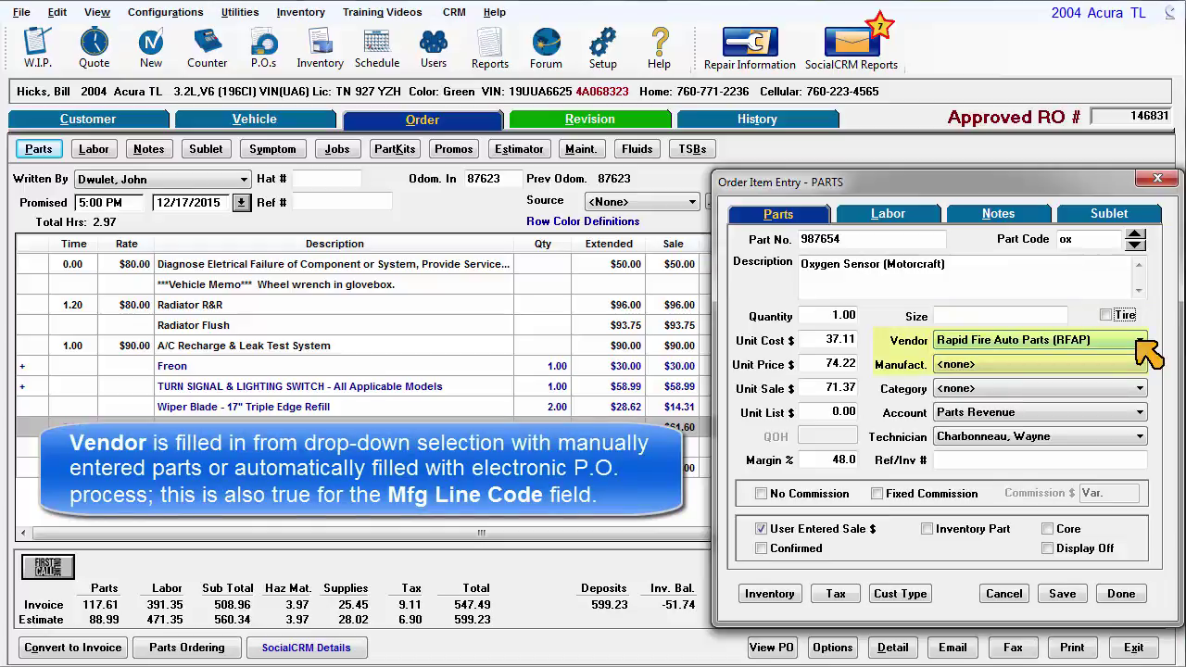
click(1139, 341)
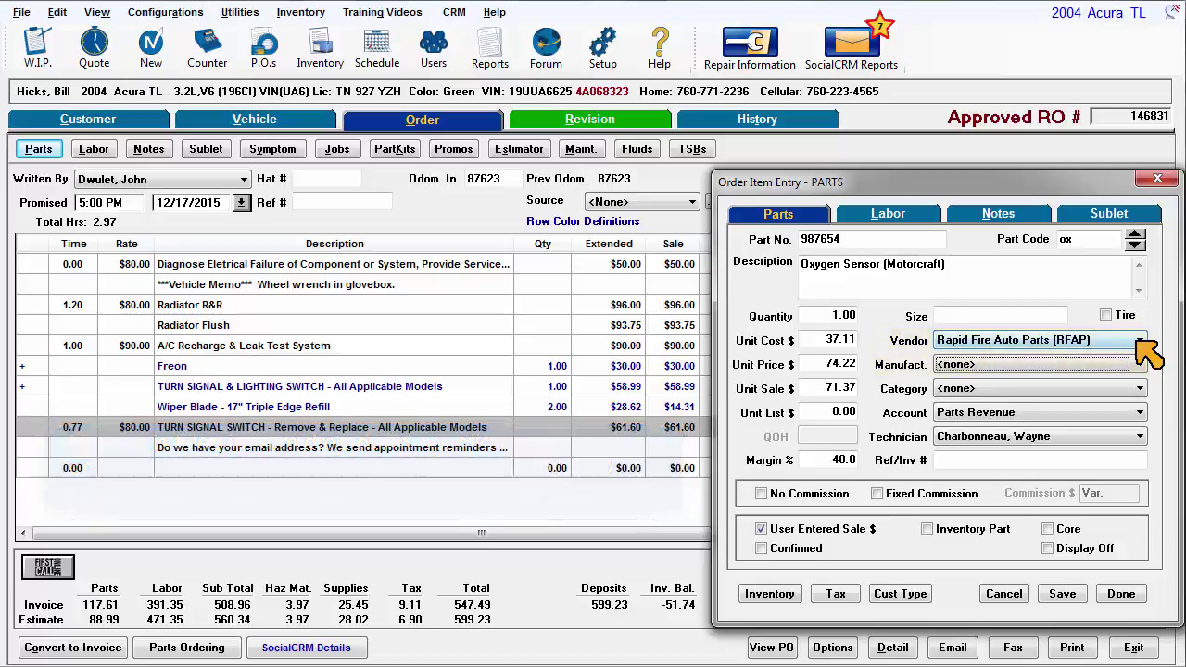
key(Tab)
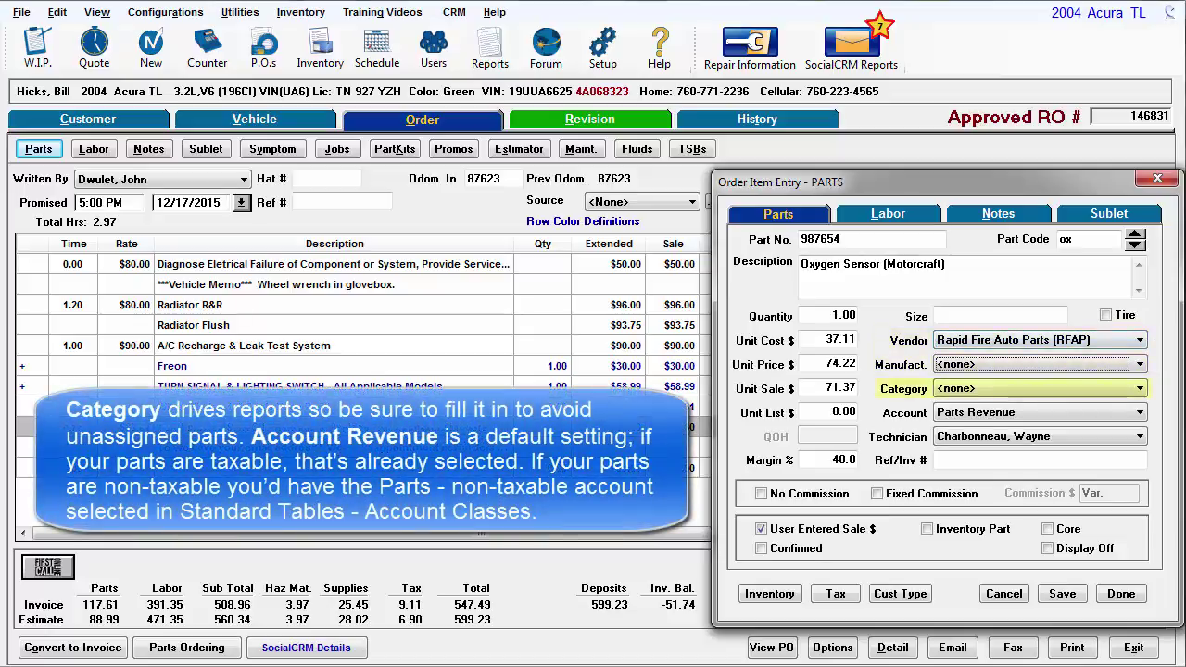
key(Tab)
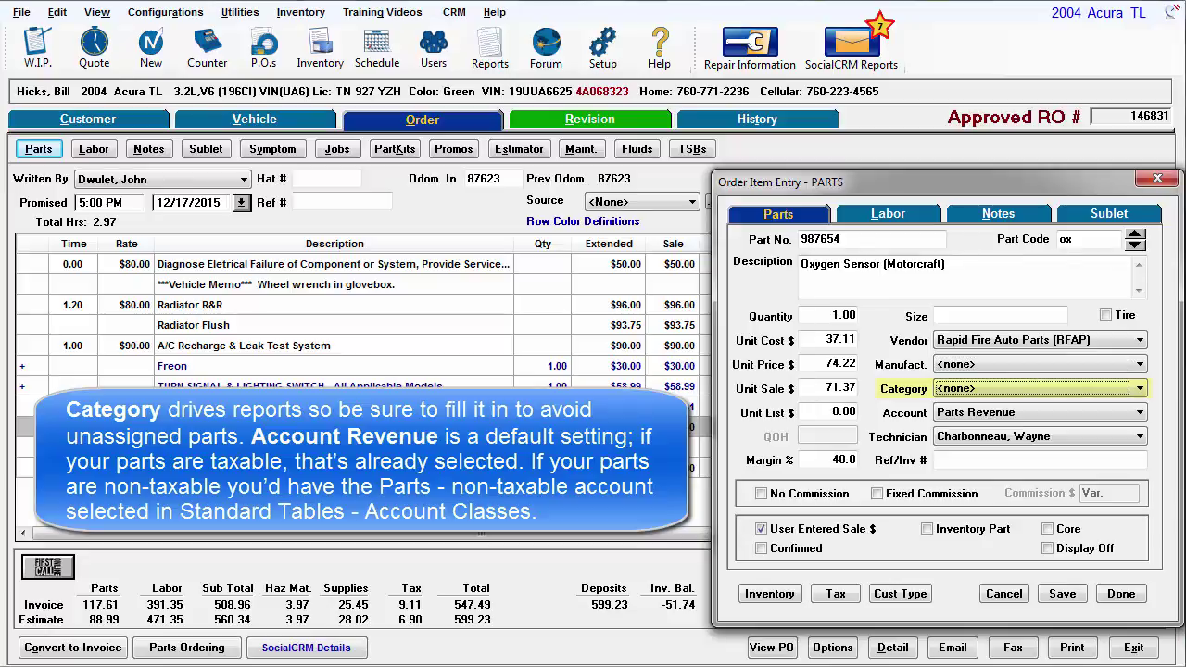
key(e)
key(Tab)
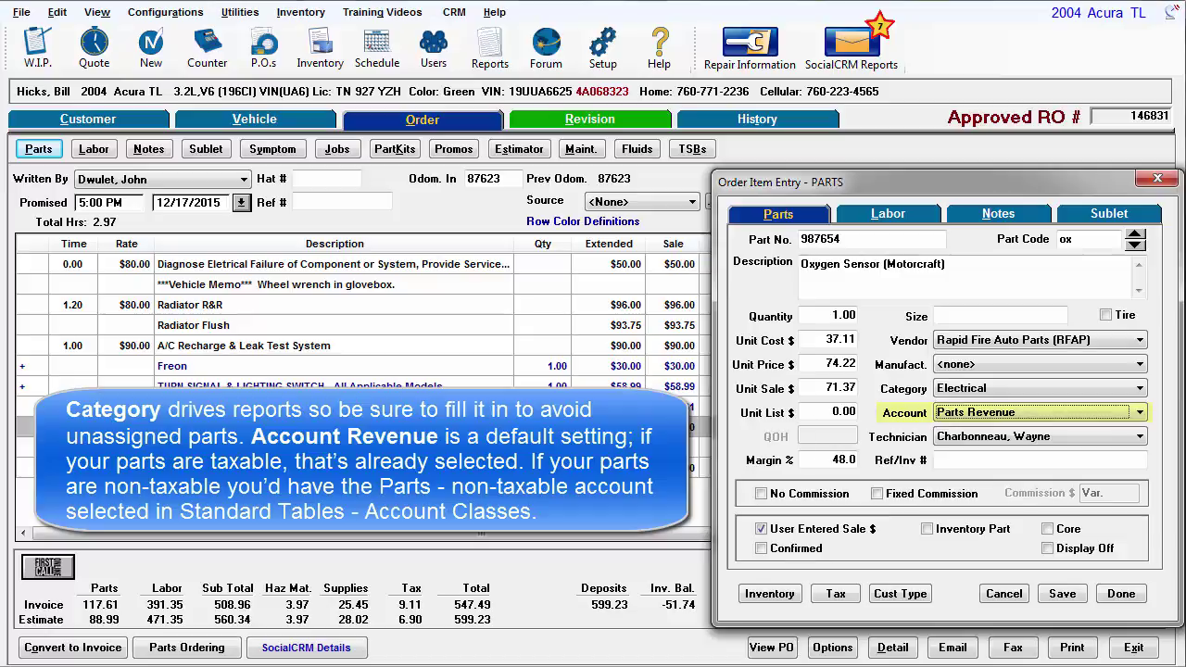
click(1140, 413)
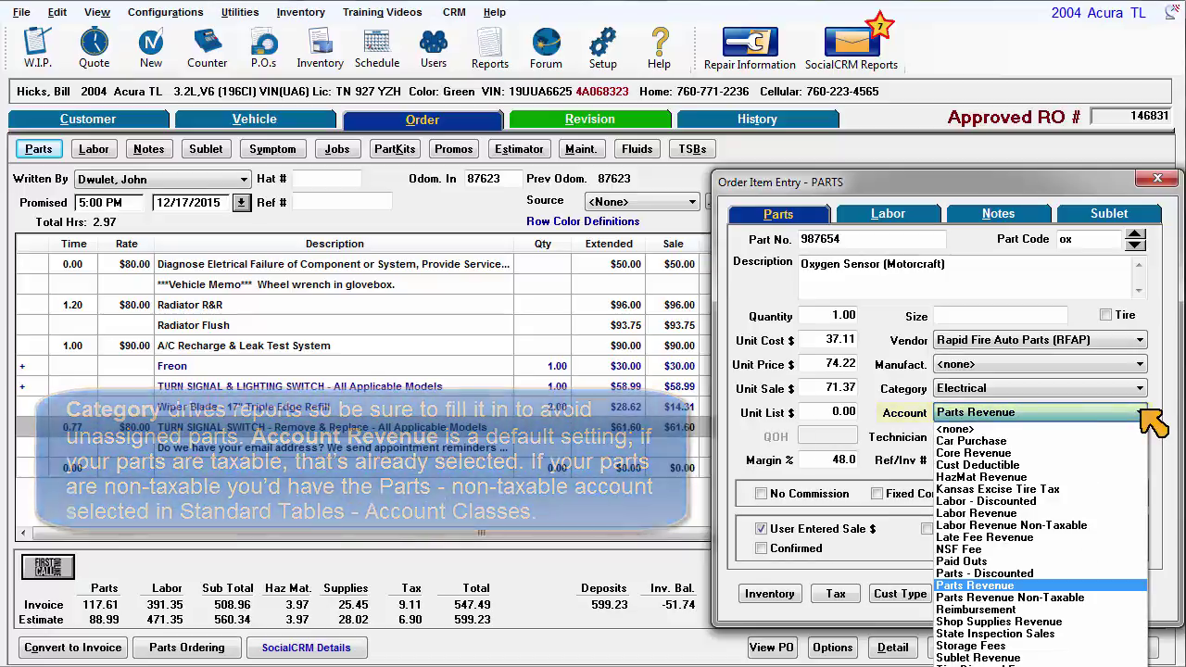
click(1140, 413)
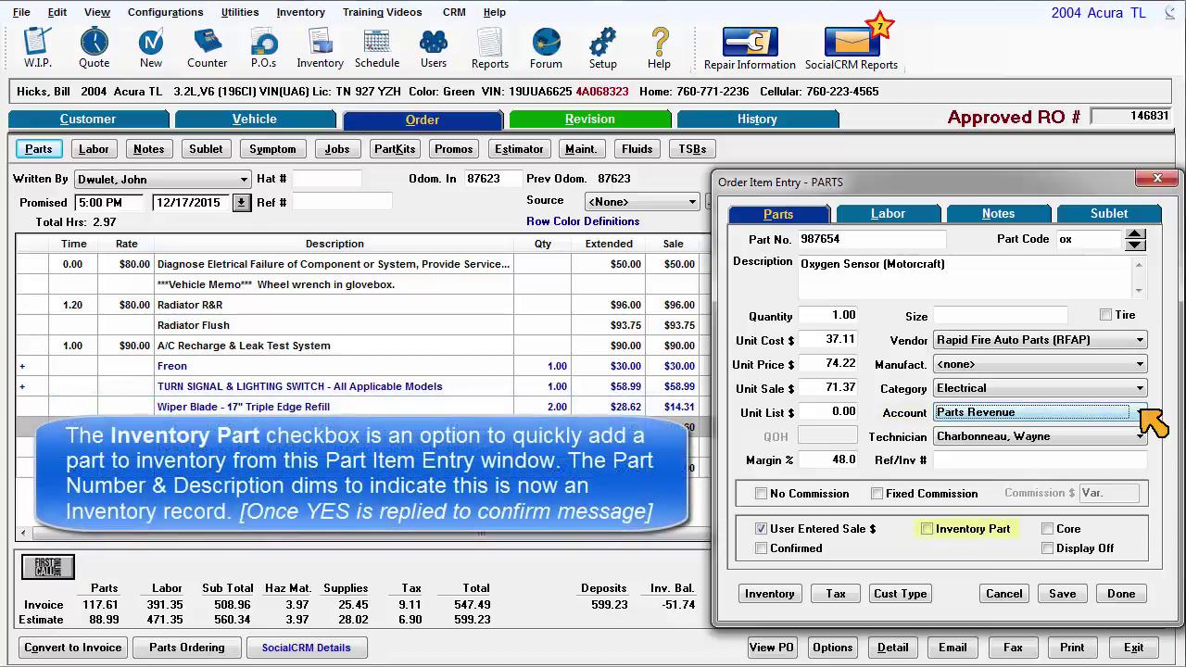
- Mark the oxygen sensor as an inventory part, toggling Display Off on and back off
click(934, 536)
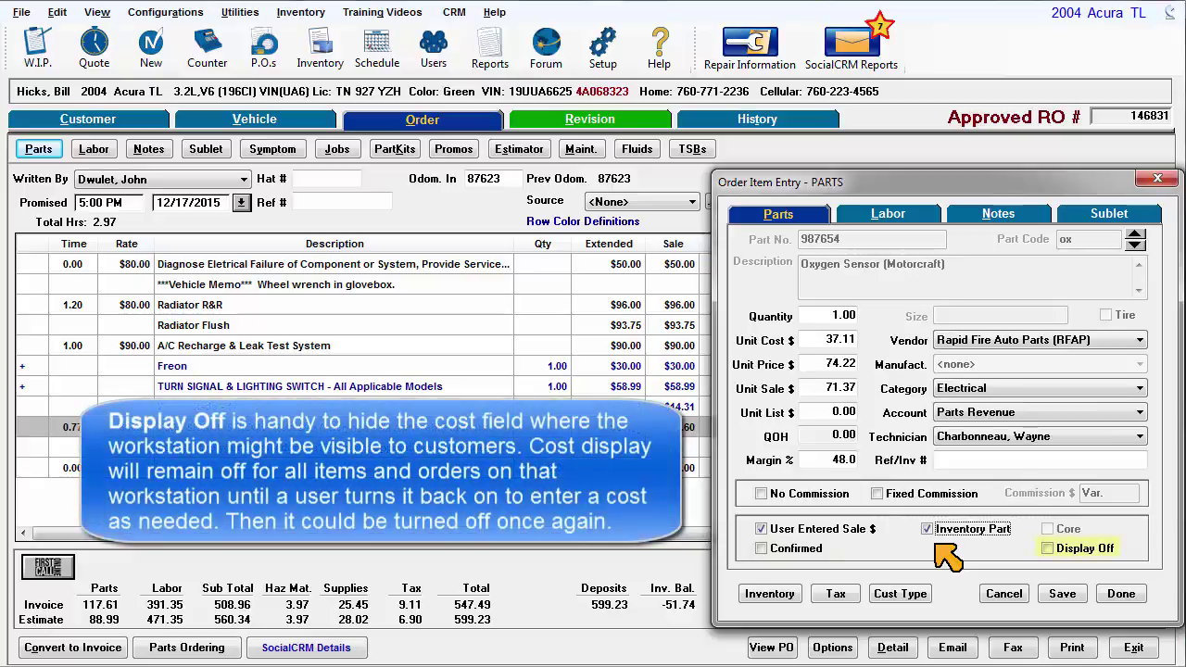
click(1047, 549)
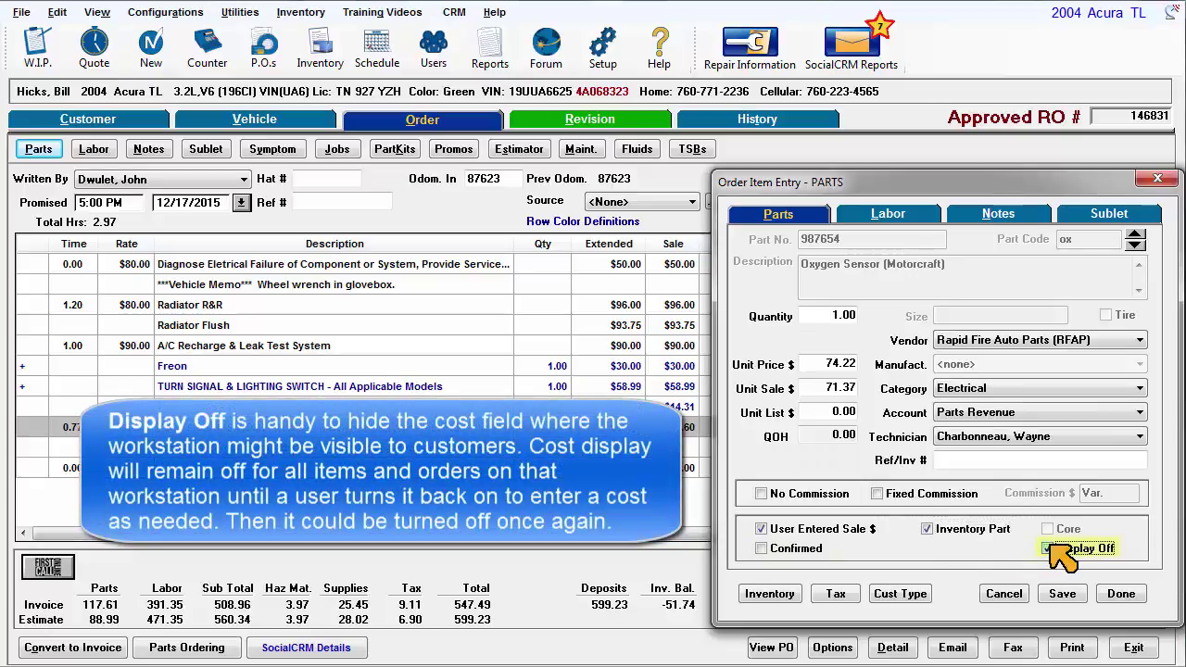
click(1048, 549)
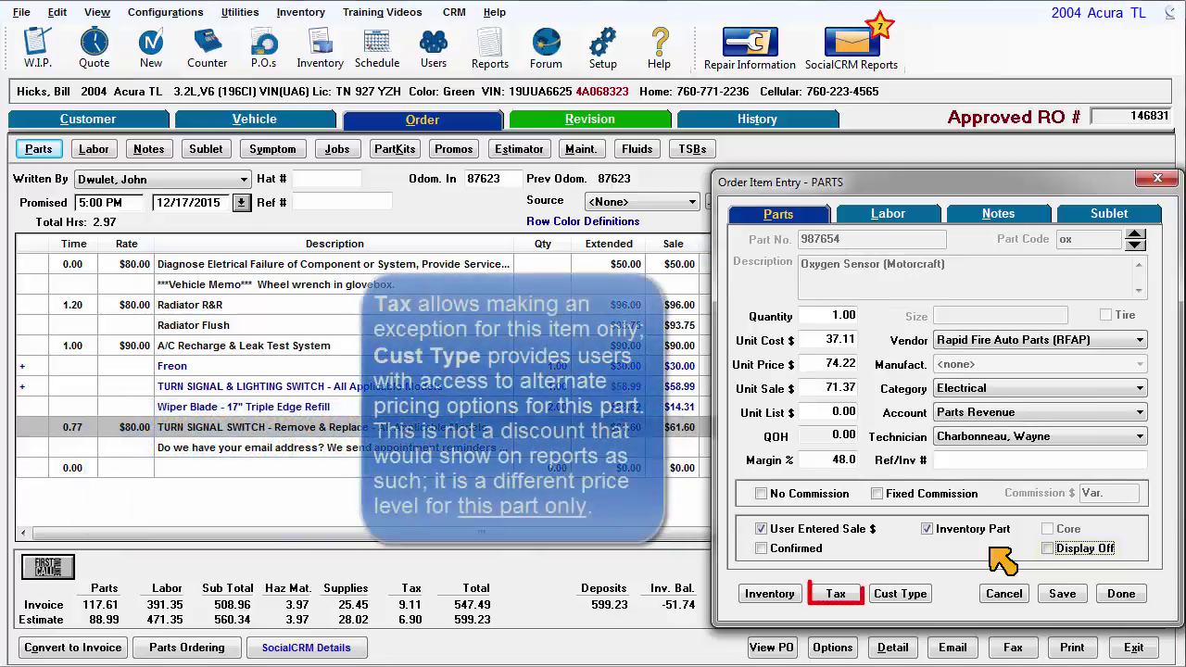
- Review the tax list (Main Tax 7.750%) unchanged, then bring up the Customer Type price levels
click(835, 593)
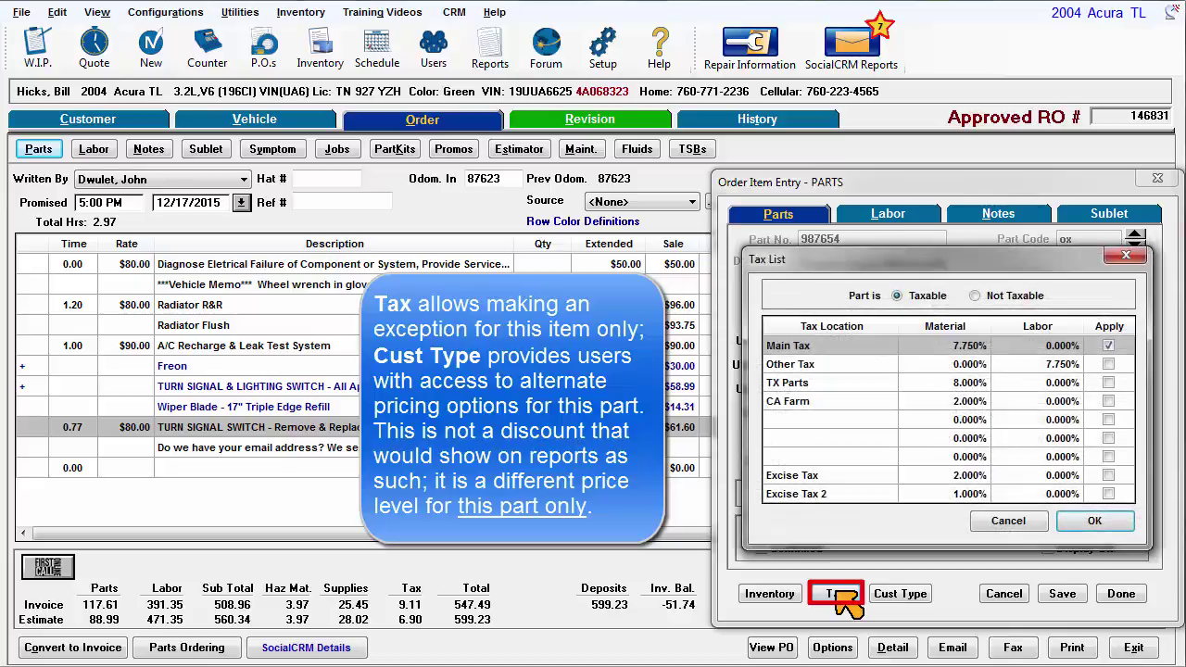
click(988, 520)
click(917, 600)
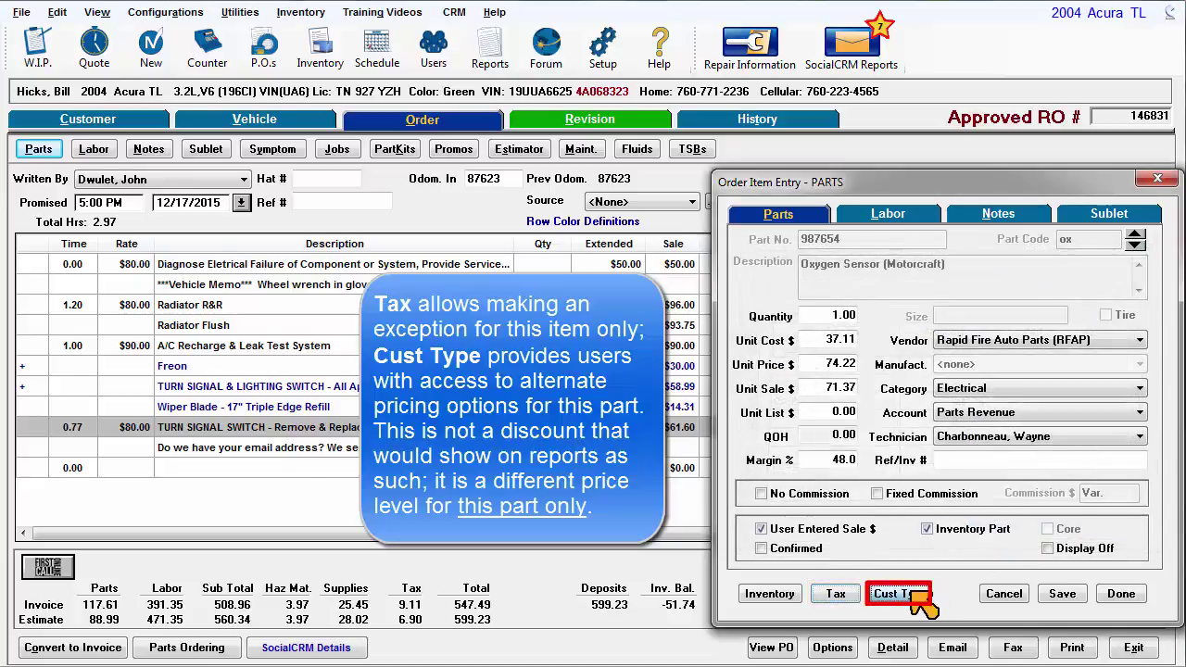